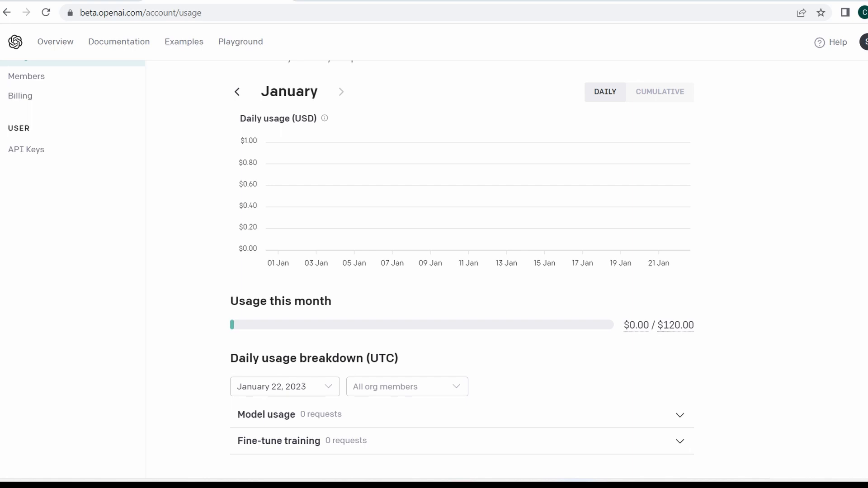
Switch to the Chat GPT With Google Sheets Tutorial spreadsheet and open the marketplace for getting add-ons
{"action": "key", "text": "ctrl+shift+Tab"}
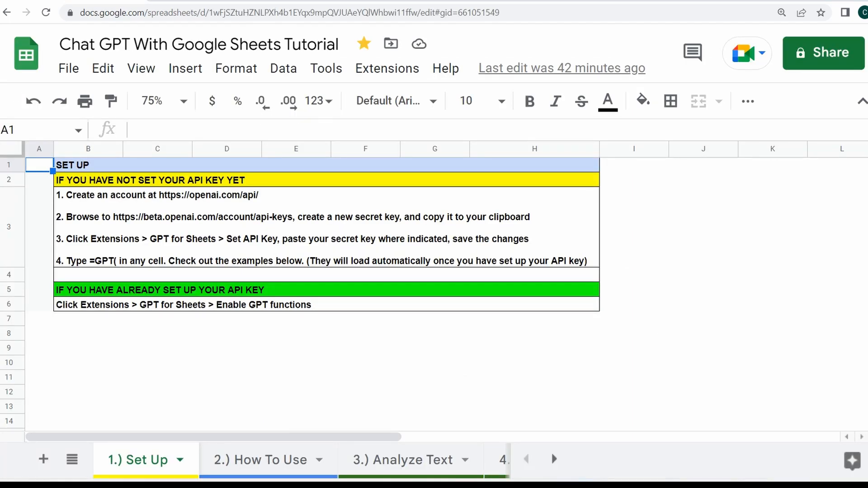
{"action": "left_click", "coordinate": [703, 165]}
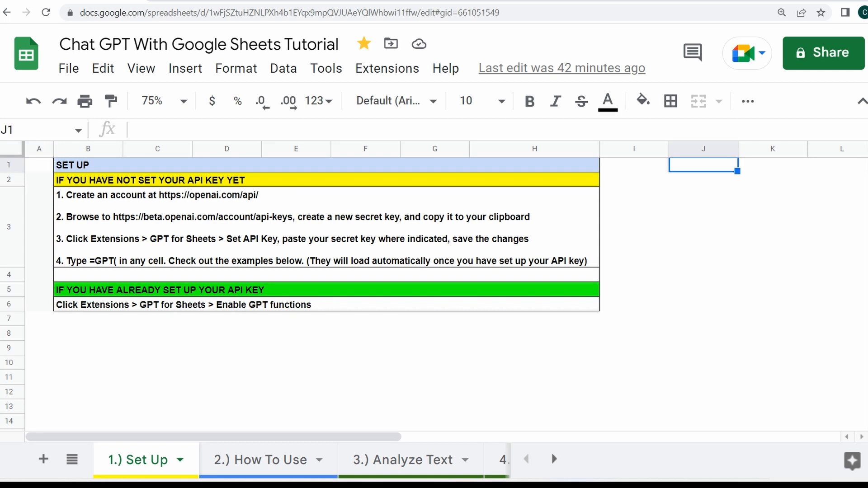
{"action": "left_click", "coordinate": [392, 71]}
{"action": "mouse_move", "coordinate": [406, 110]}
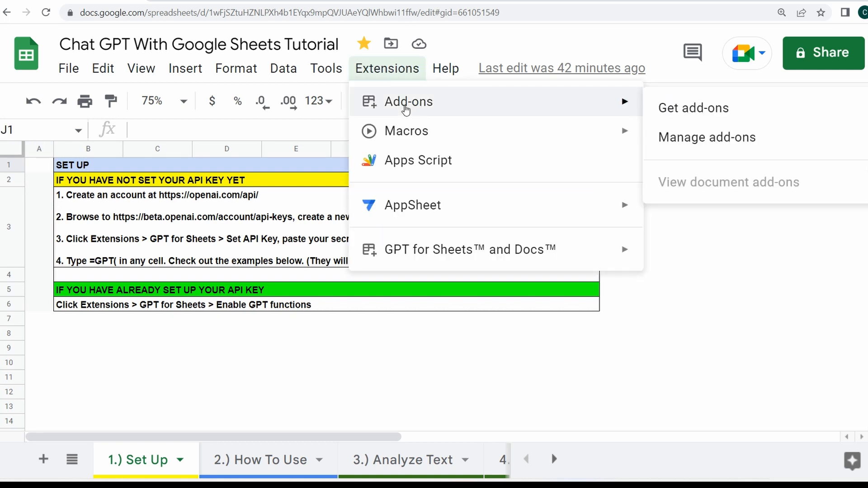
{"action": "left_click", "coordinate": [656, 107]}
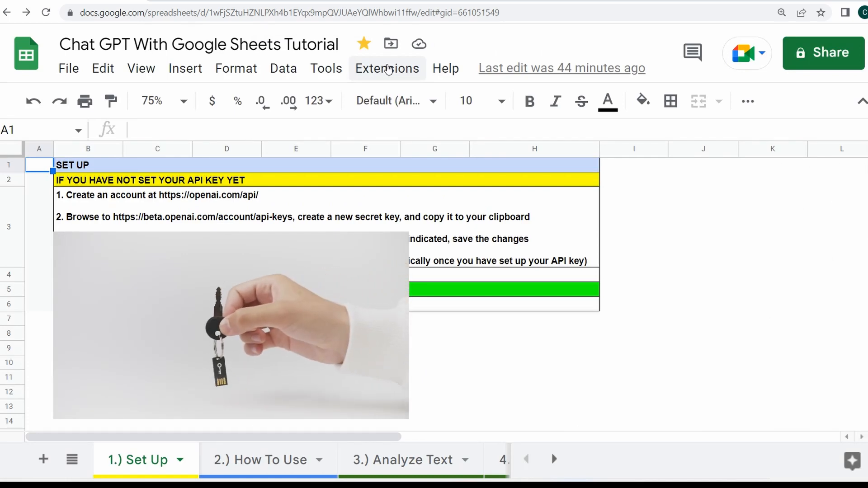
Enable the GPT functions of the GPT for Sheets and Docs extension
{"action": "left_click", "coordinate": [388, 69]}
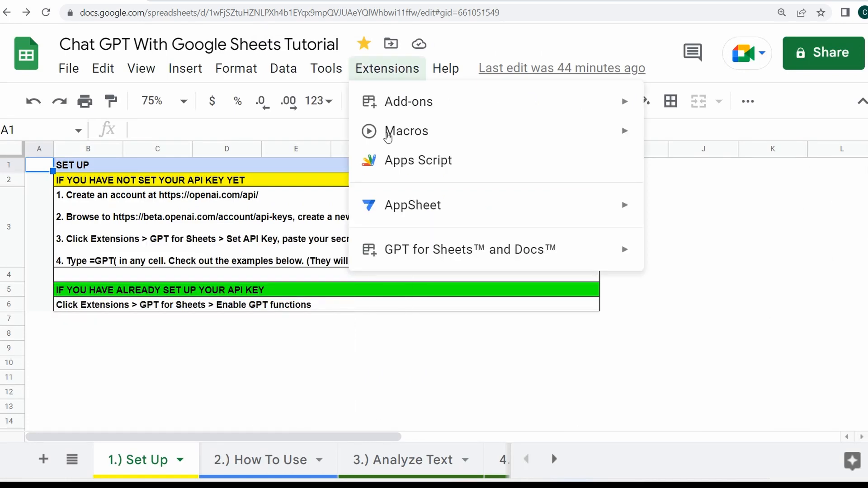
{"action": "mouse_move", "coordinate": [390, 251]}
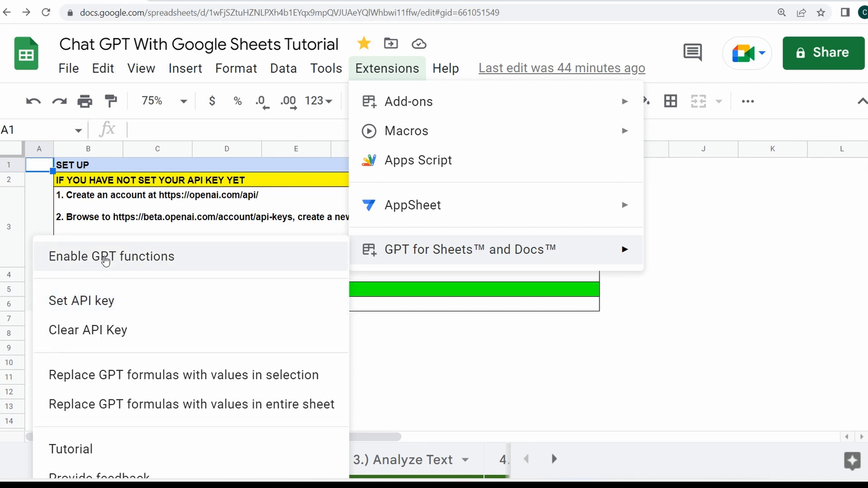
{"action": "left_click", "coordinate": [105, 259]}
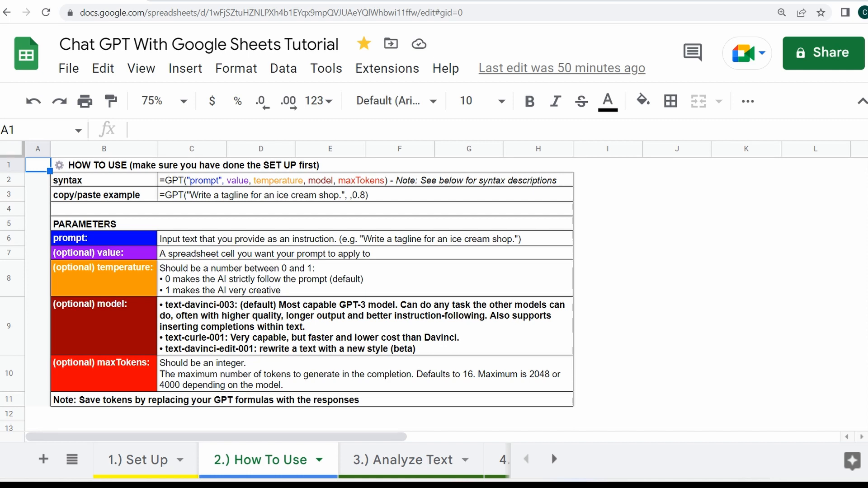
On the 3.) Analyze Text sheet, enter =GPT(B5,C5,,,) in D5 to categorize the first domain's industry
{"action": "left_click", "coordinate": [366, 467]}
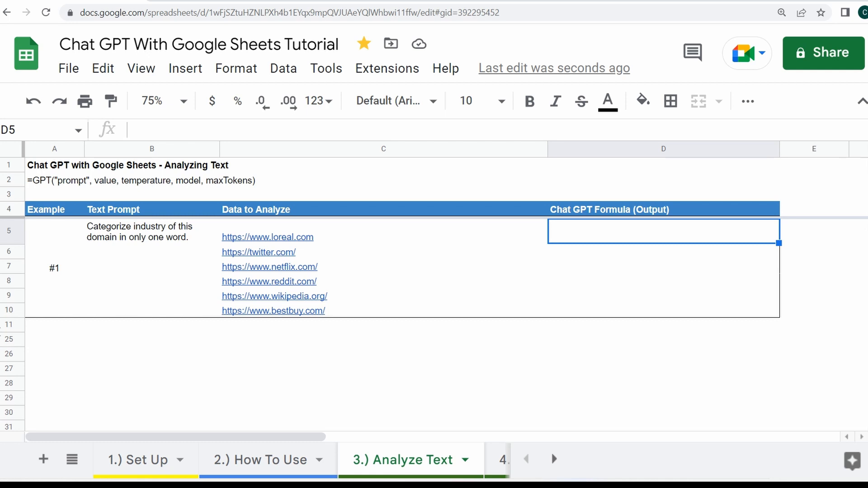
{"action": "type", "text": "="}
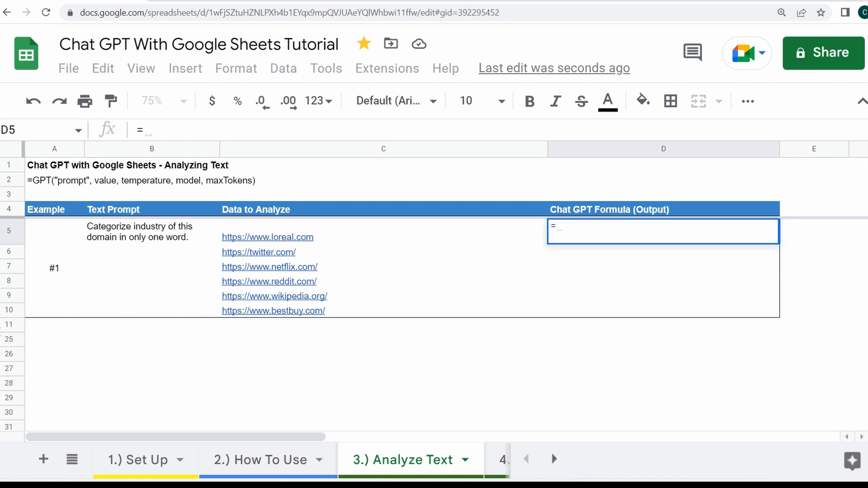
{"action": "type", "text": "GPT("}
{"action": "key", "text": "Left"}
{"action": "key", "text": "Left"}
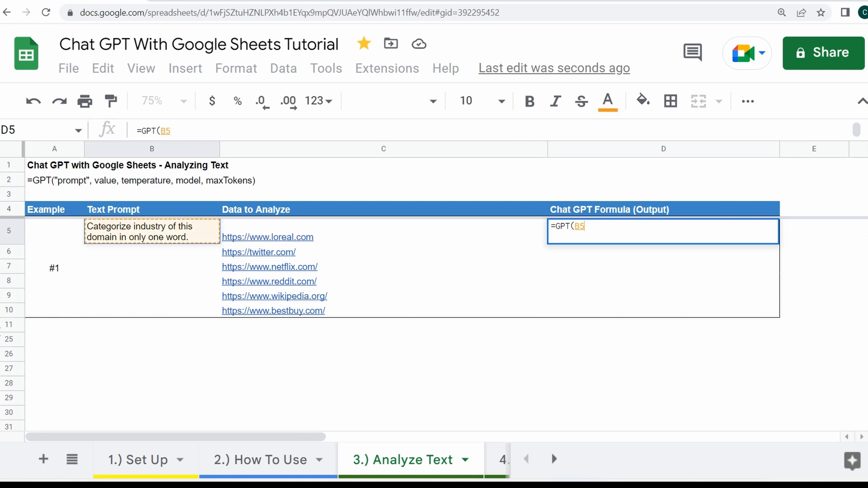
{"action": "type", "text": ","}
{"action": "key", "text": "Left"}
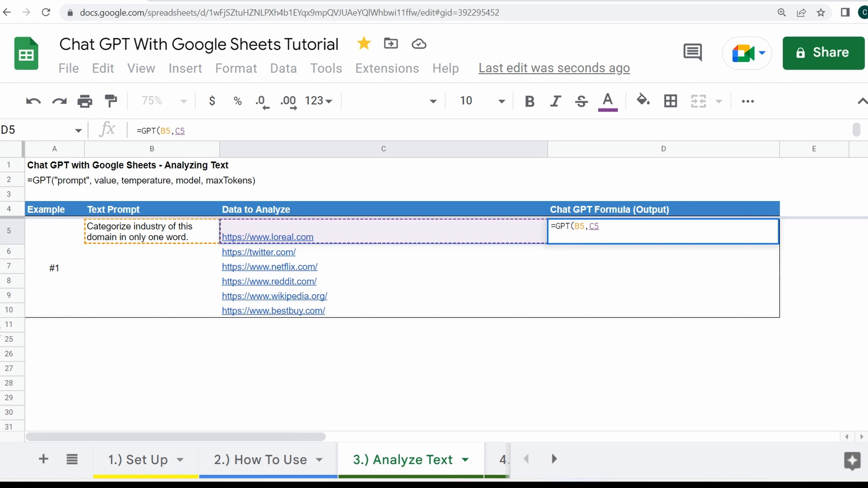
{"action": "type", "text": ","}
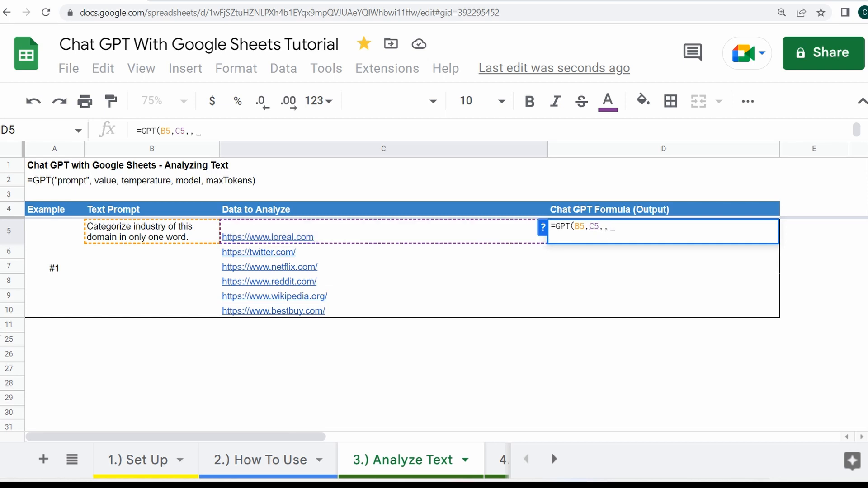
{"action": "type", "text": ",,)"}
{"action": "key", "text": "Return"}
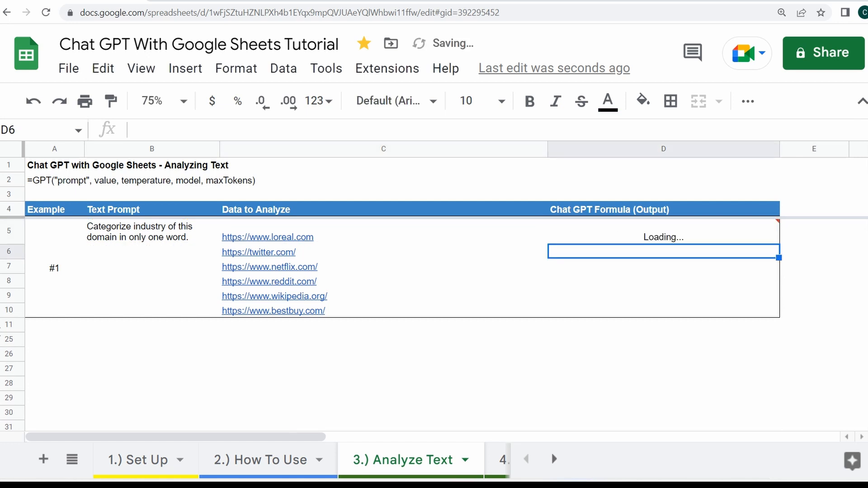
Make the prompt reference in the D5 formula absolute, giving =GPT($B$5,C5,,,)
{"action": "key", "text": "Up"}
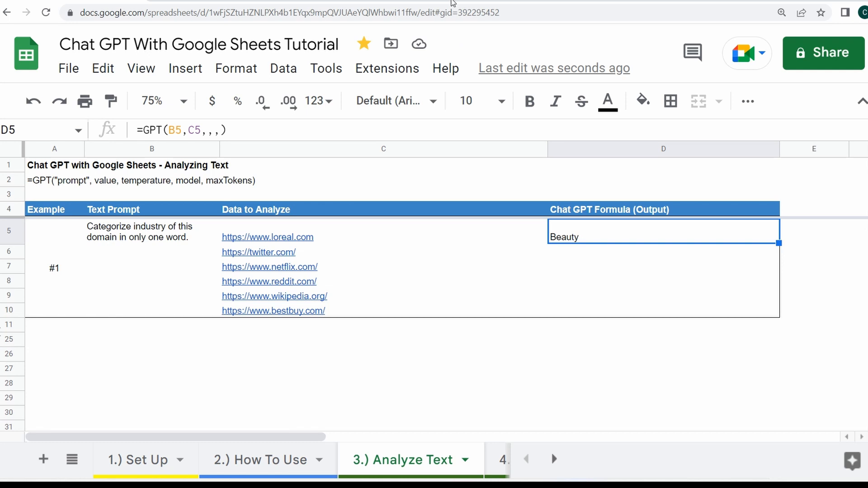
{"action": "left_click", "coordinate": [170, 130]}
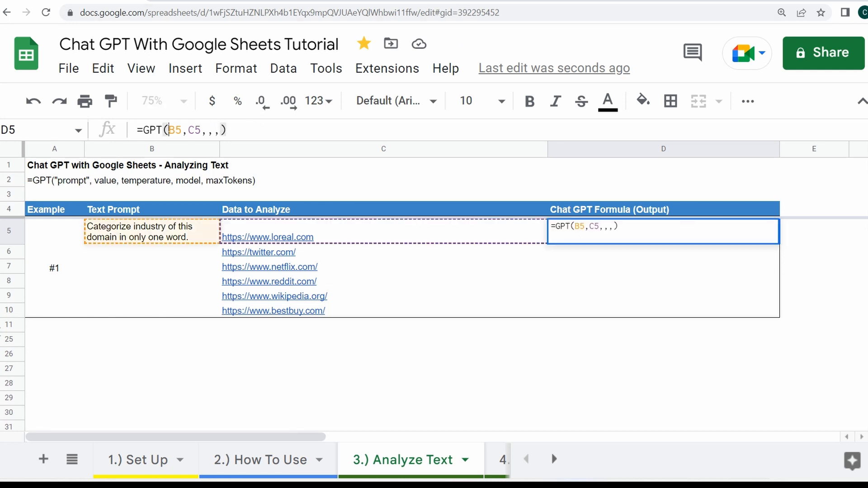
{"action": "key", "text": "F4"}
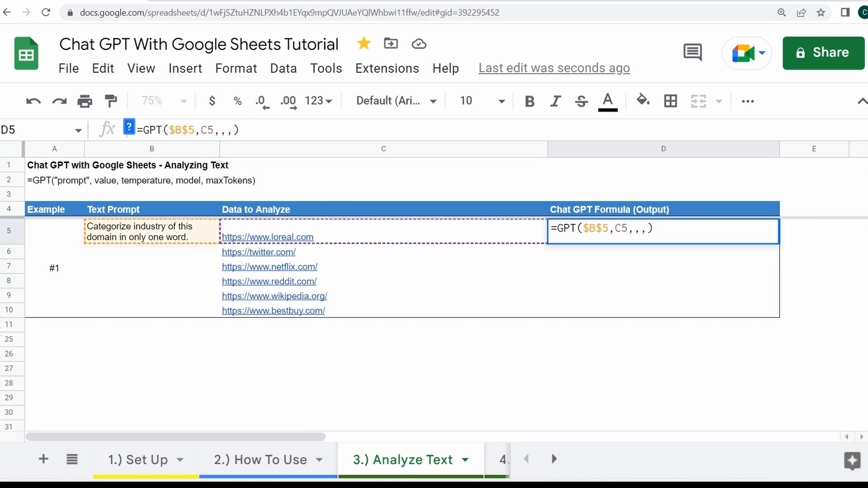
{"action": "key", "text": "ctrl+Return"}
Copy the D5 formula down to D10 for the remaining domains
{"action": "key", "text": "ctrl+c"}
{"action": "key", "text": "shift+Down"}
{"action": "key", "text": "shift+Down"}
{"action": "key", "text": "shift+Down"}
{"action": "key", "text": "shift+Down"}
{"action": "key", "text": "shift+Down"}
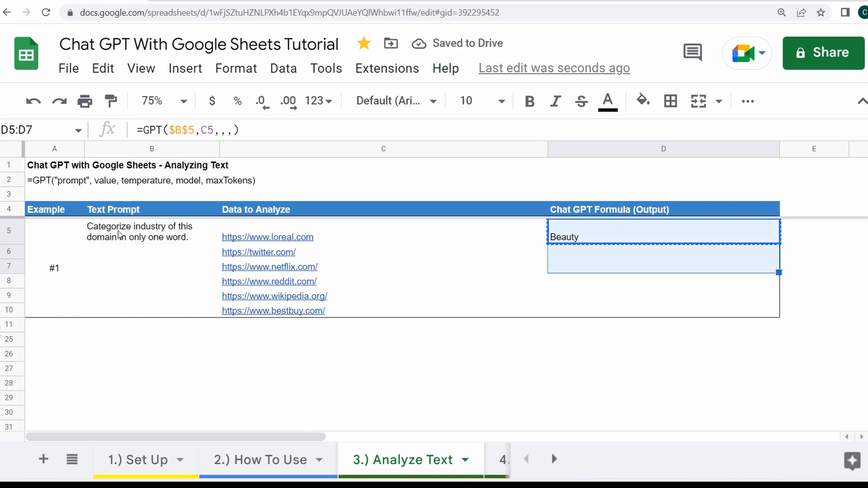
{"action": "key", "text": "ctrl+v"}
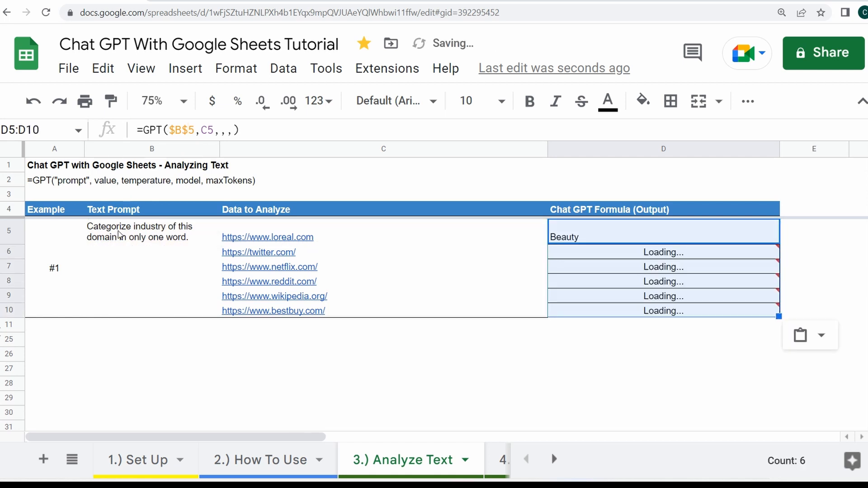
{"action": "left_click", "coordinate": [635, 210]}
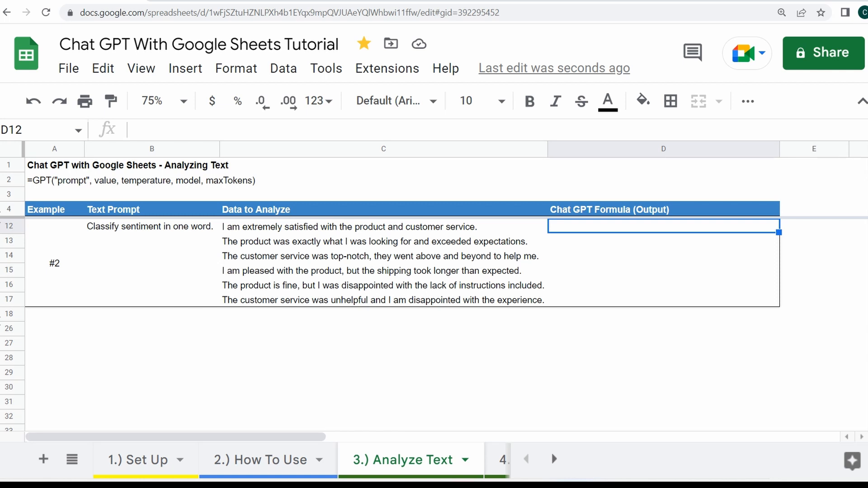
Enter =GPT($B$12,C12) in D12 to classify the sentiment of the first customer review
{"action": "type", "text": "=gpt(B12,C12"}
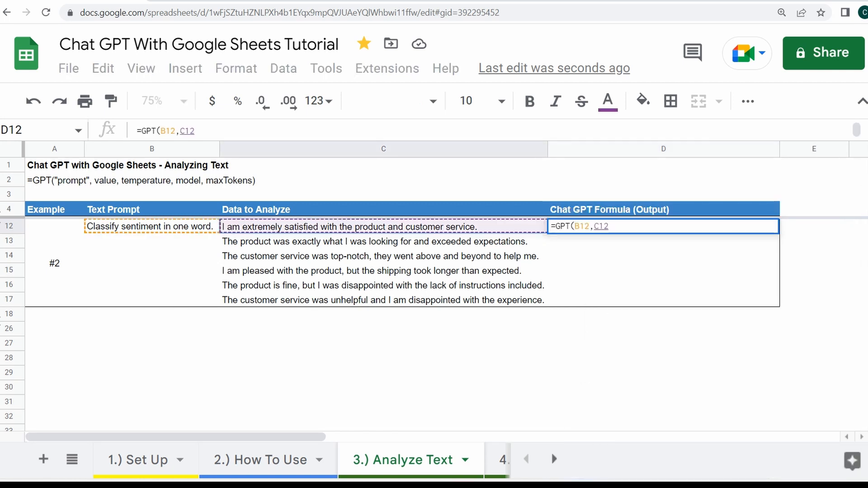
{"action": "type", "text": ")"}
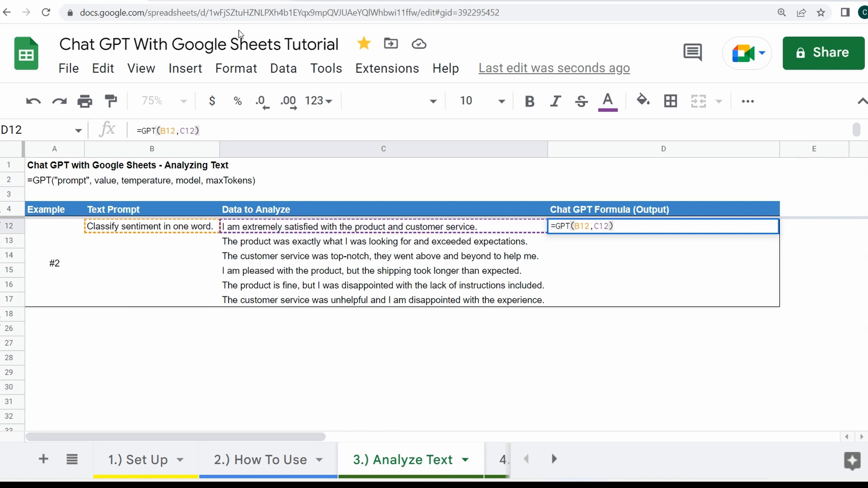
{"action": "left_click", "coordinate": [168, 130]}
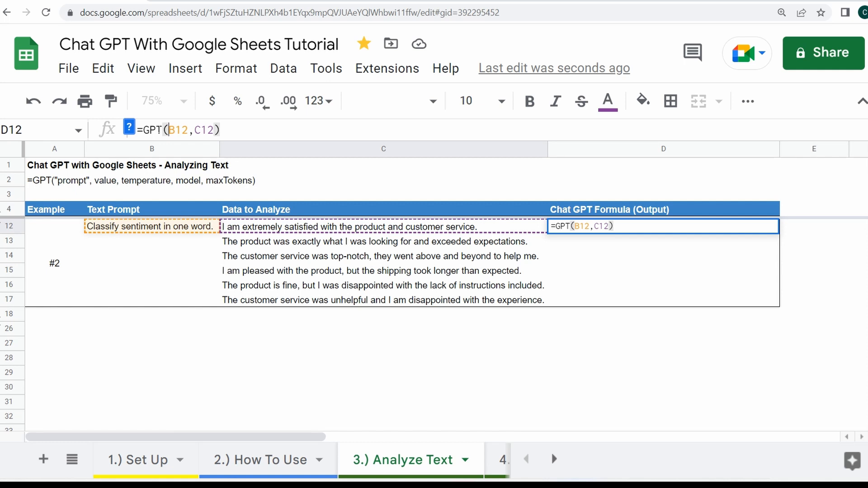
{"action": "key", "text": "F4"}
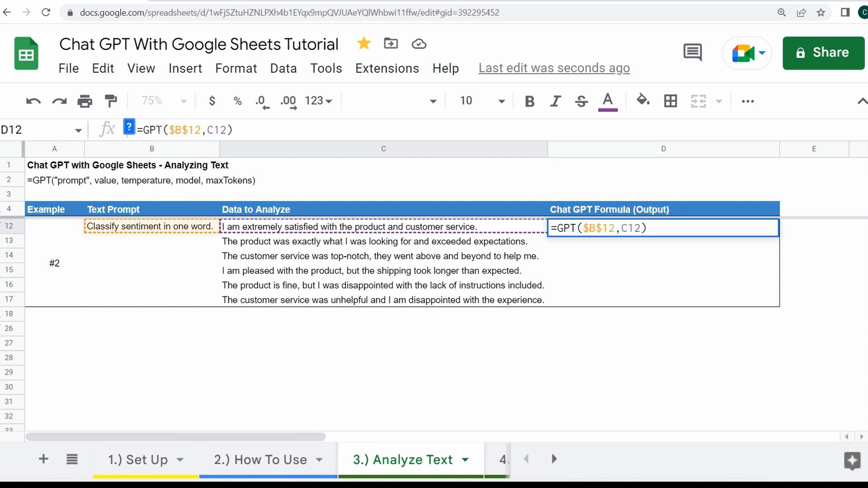
{"action": "key", "text": "Return"}
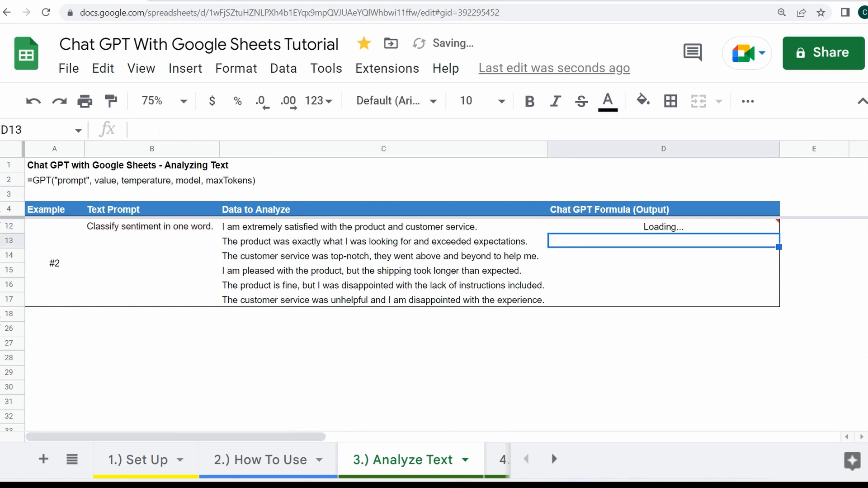
Copy the sentiment formula from D12 down to D17 for the remaining reviews
{"action": "key", "text": "Up"}
{"action": "key", "text": "ctrl+c"}
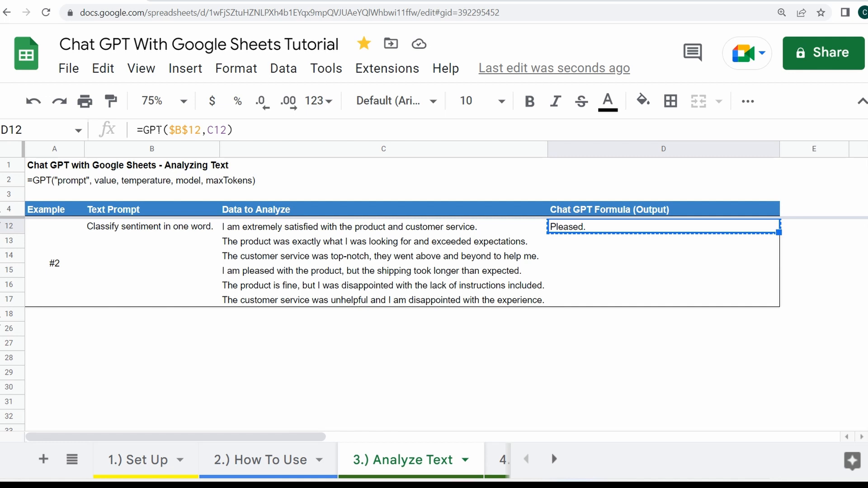
{"action": "key", "text": "shift+Down"}
{"action": "key", "text": "shift+Down"}
{"action": "key", "text": "shift+Down"}
{"action": "key", "text": "shift+Down"}
{"action": "key", "text": "shift+Down"}
{"action": "key", "text": "ctrl+v"}
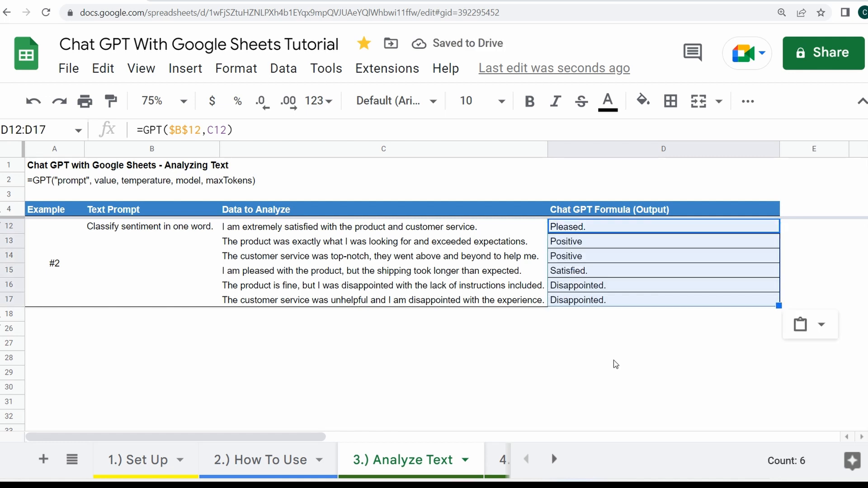
{"action": "left_click", "coordinate": [615, 360]}
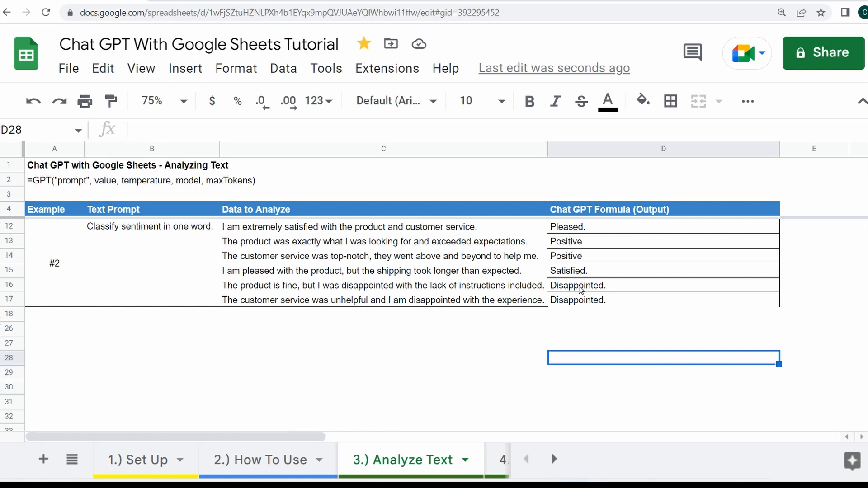
{"action": "left_click", "coordinate": [520, 286]}
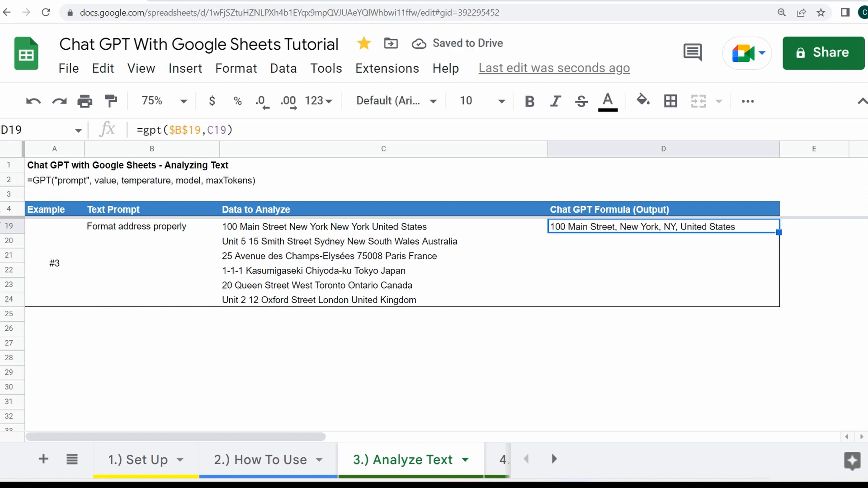
Copy the address-formatting formula from D19 down to D24 for the remaining addresses
{"action": "key", "text": "ctrl+c"}
{"action": "key", "text": "shift+Down"}
{"action": "key", "text": "shift+Down"}
{"action": "key", "text": "shift+Down"}
{"action": "key", "text": "shift+Down"}
{"action": "key", "text": "shift+Down"}
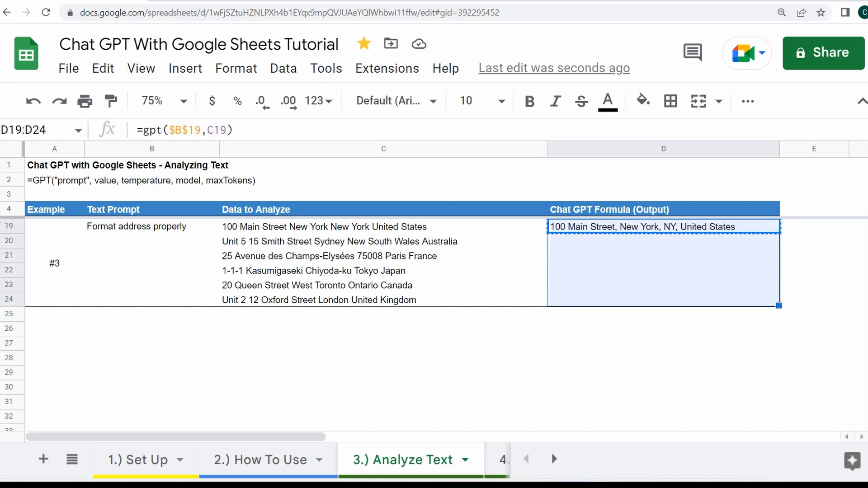
{"action": "key", "text": "ctrl+v"}
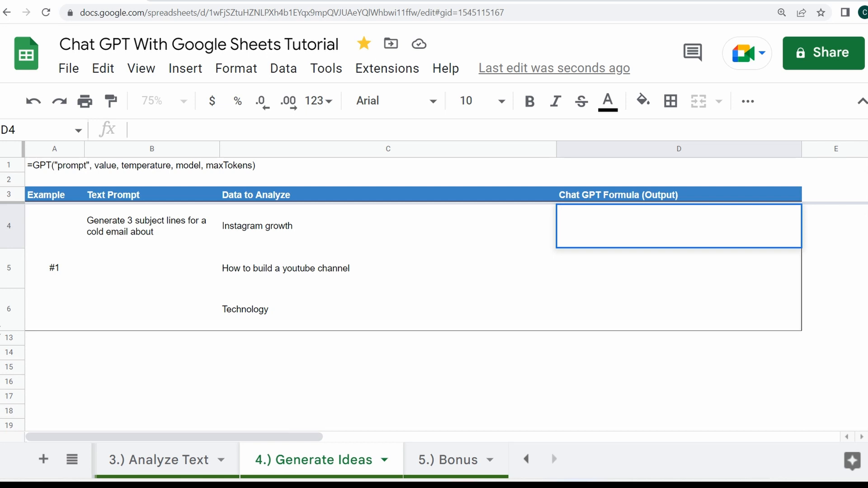
On the 4.) Generate Ideas sheet, enter =gpt($B$4,C4) in D4 and copy it down for the other two topics
{"action": "type", "text": "=gpt("}
{"action": "left_click", "coordinate": [152, 226]}
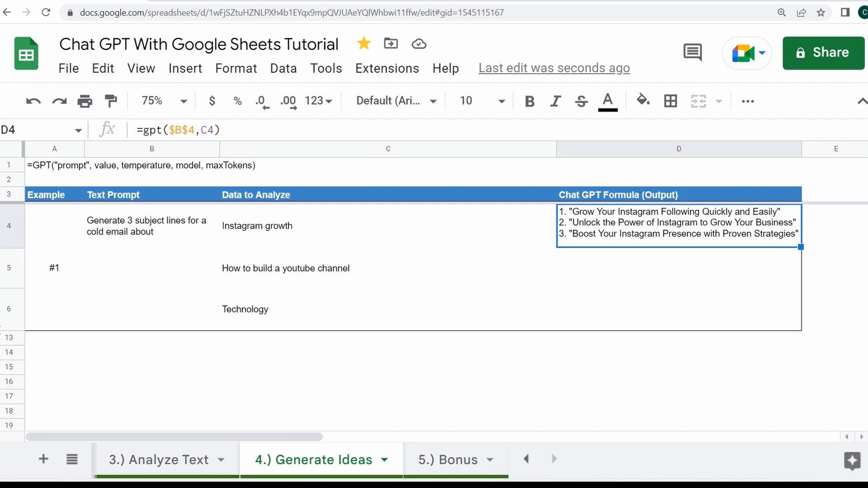
{"action": "key", "text": "ctrl+c"}
{"action": "key", "text": "Down"}
{"action": "key", "text": "ctrl+v"}
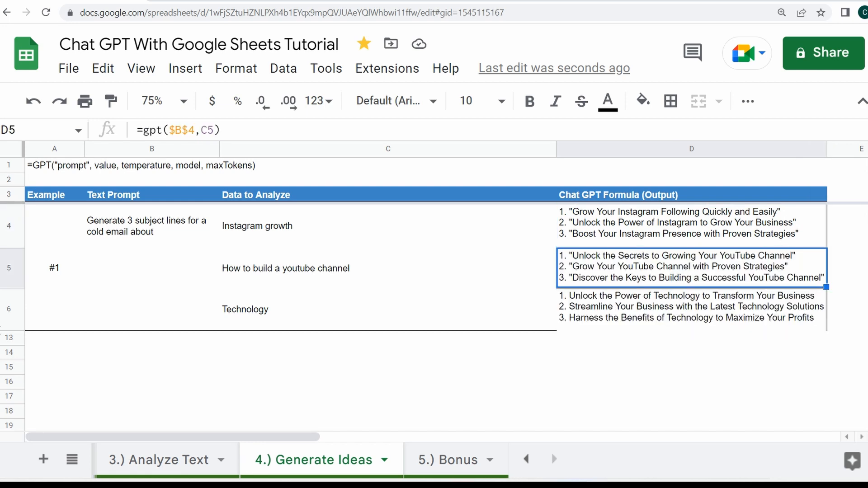
Add a temperature of 1 as the third argument of the GPT formulas in D5 and D6
{"action": "key", "text": "Return"}
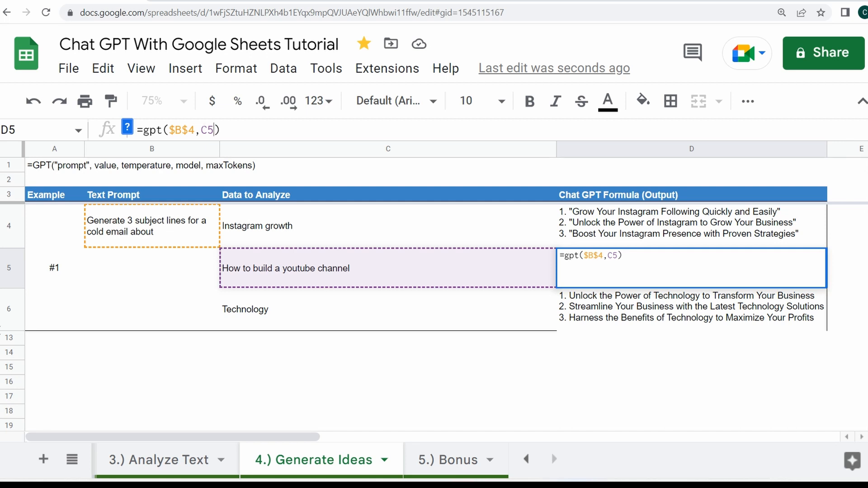
{"action": "type", "text": ",1"}
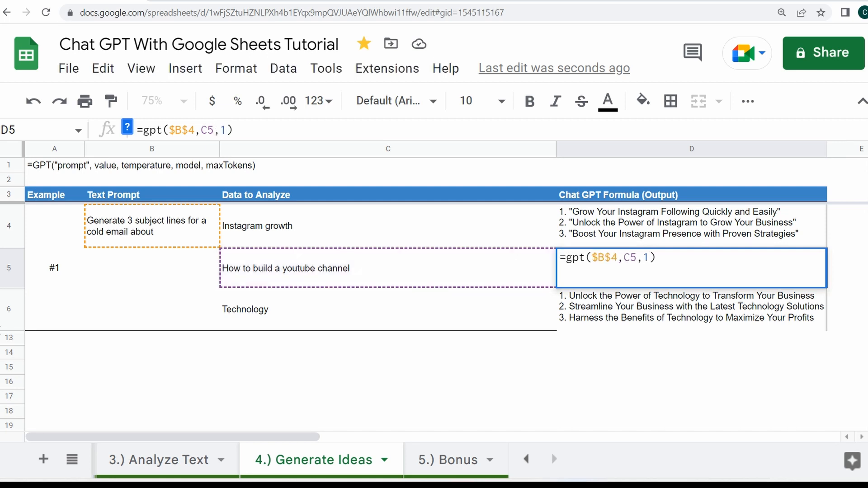
{"action": "key", "text": "Return"}
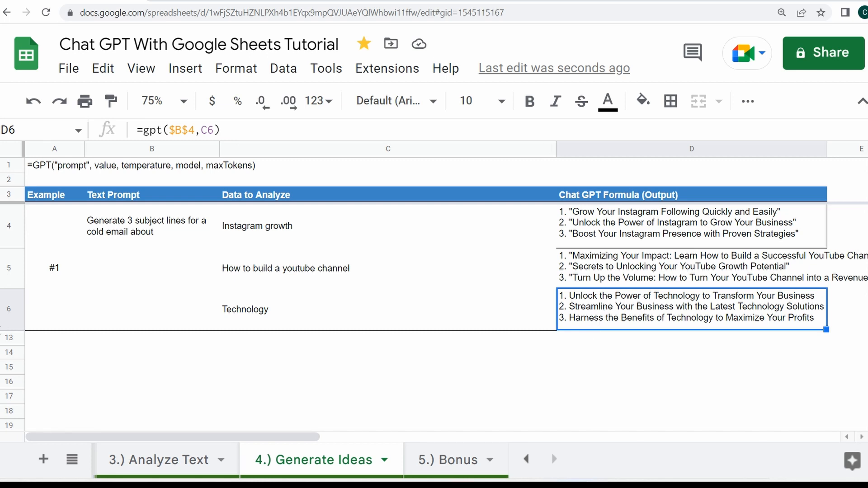
{"action": "left_click", "coordinate": [226, 132]}
{"action": "left_click", "coordinate": [216, 130]}
{"action": "type", "text": ", 1"}
{"action": "key", "text": "Return"}
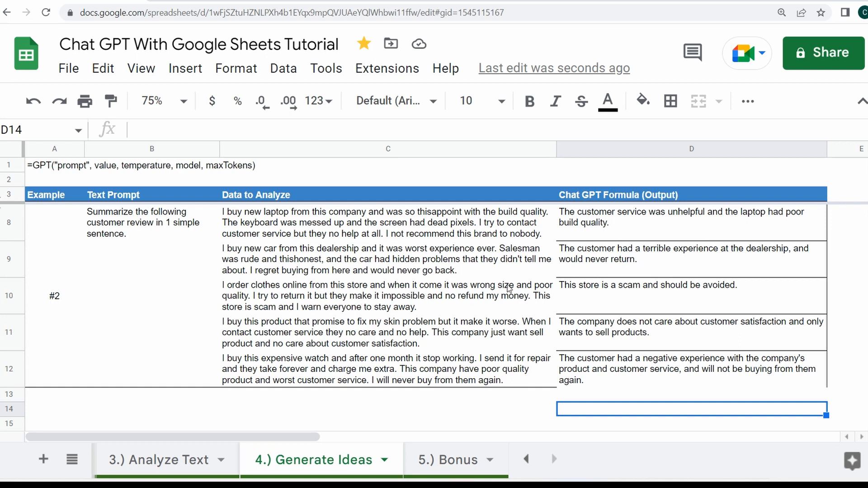
Compare the one-sentence summaries in D8:D12 with the original customer reviews beside them
{"action": "left_click", "coordinate": [626, 290]}
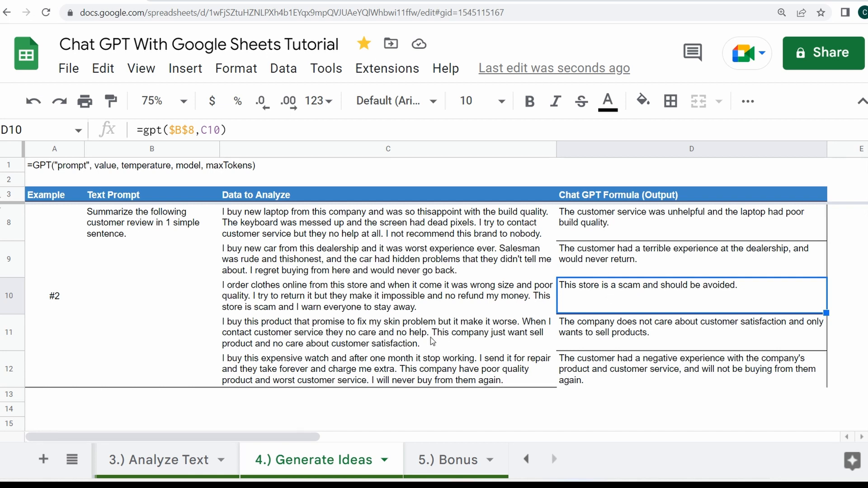
{"action": "left_click", "coordinate": [370, 364]}
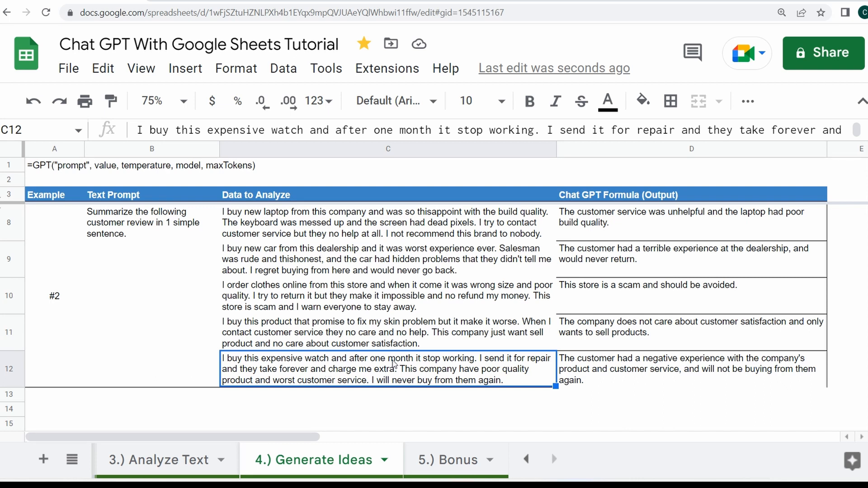
{"action": "left_click", "coordinate": [637, 377]}
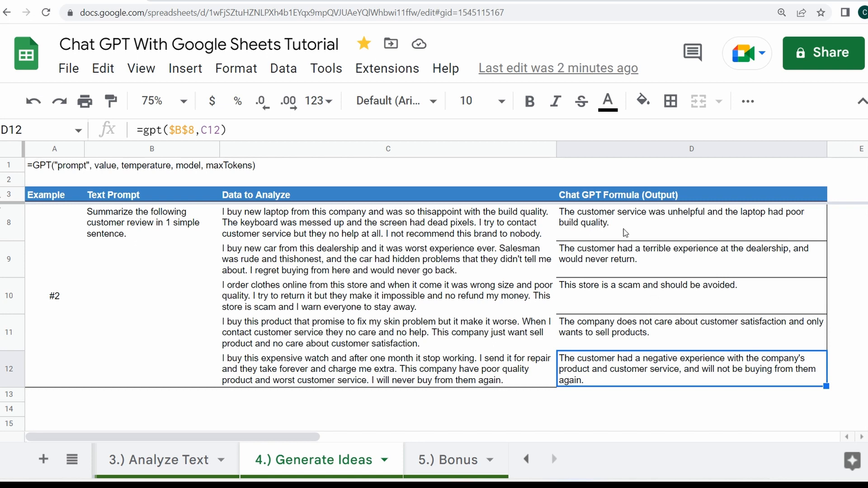
{"action": "left_click_drag", "start_coordinate": [626, 233], "coordinate": [586, 358]}
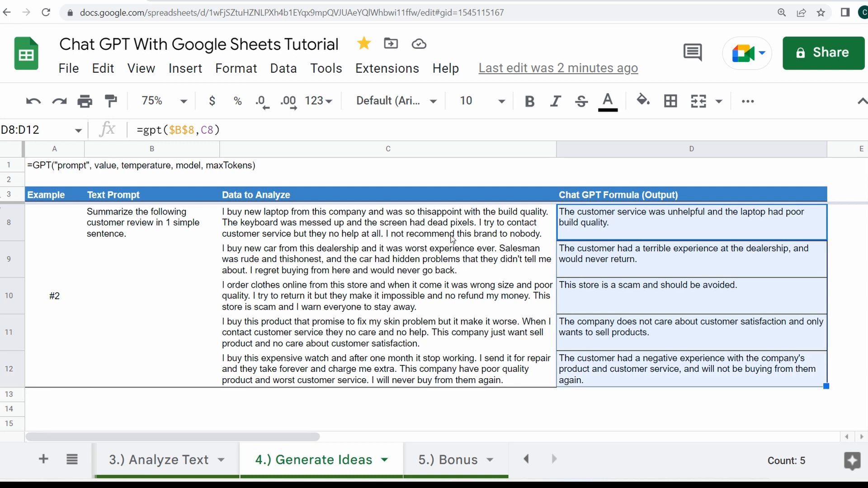
{"action": "key", "text": "Down"}
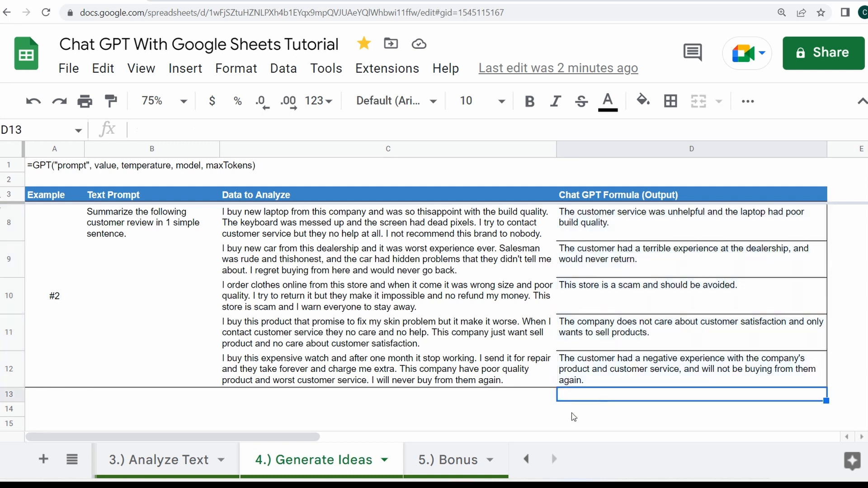
On the 5.) Bonus sheet, copy the strategy formula =gpt($B$4,C4) from D4 down to D6 and review the generated strategies
{"action": "left_click", "coordinate": [455, 460]}
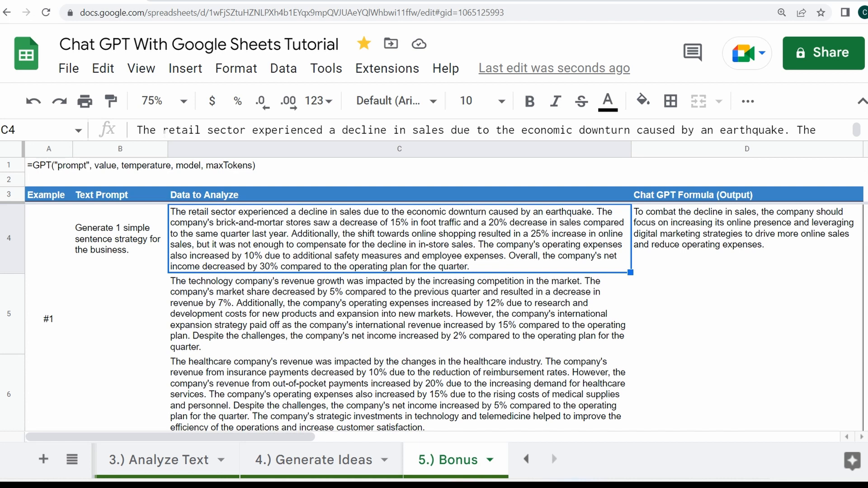
{"action": "key", "text": "Right"}
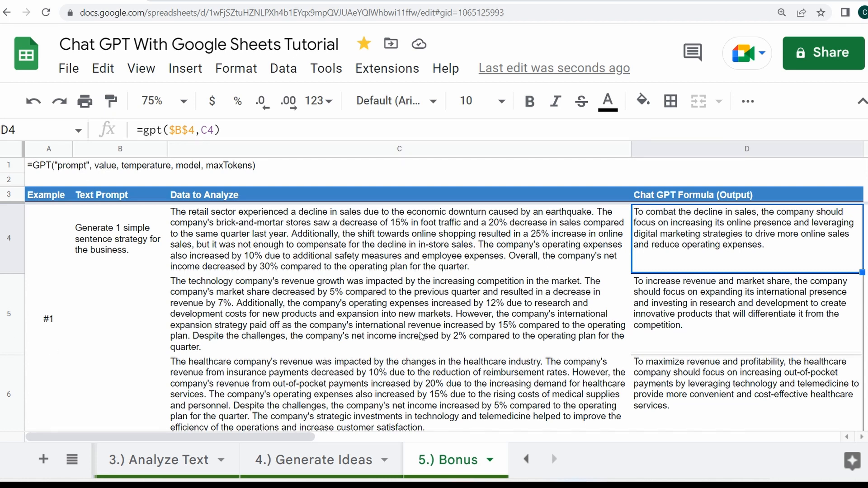
{"action": "left_click", "coordinate": [715, 335]}
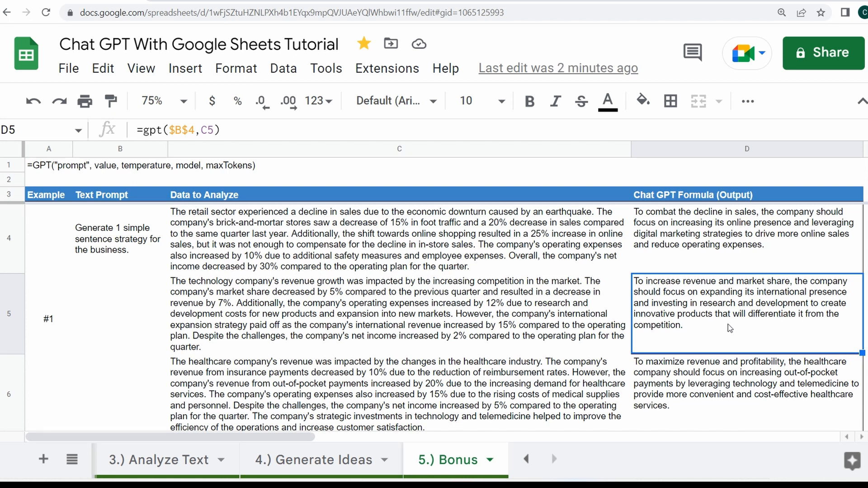
{"action": "scroll", "coordinate": [730, 328], "scroll_direction": "down", "scroll_amount": 1}
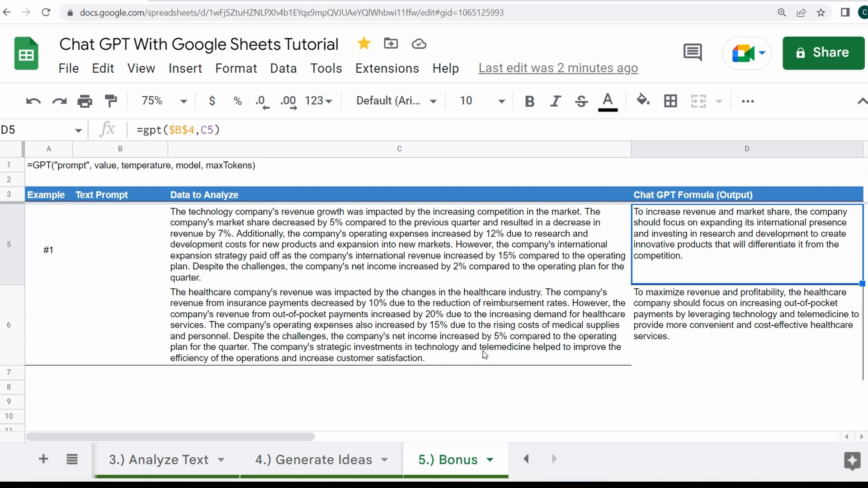
{"action": "left_click", "coordinate": [719, 339]}
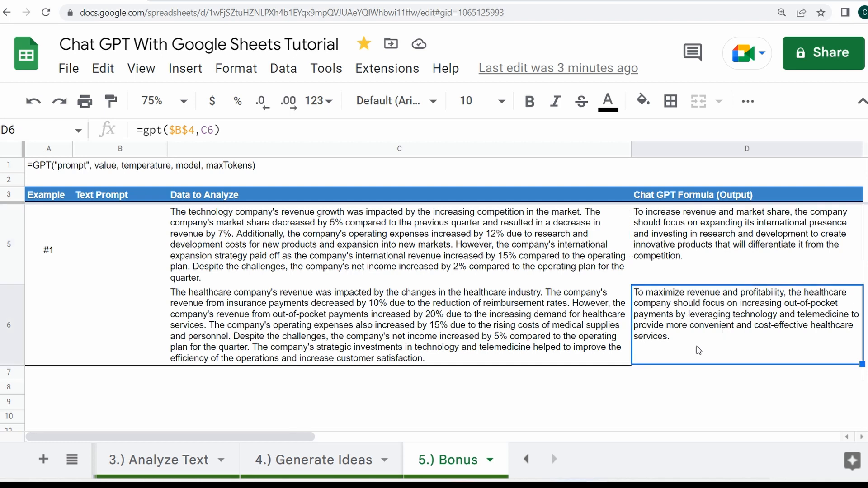